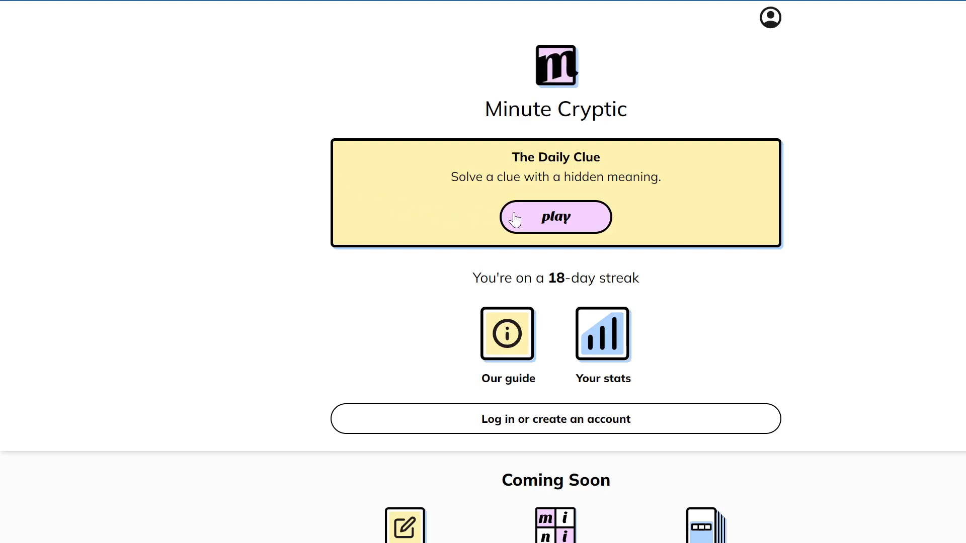
# Start today's Daily Clue from the Minute Cryptic home page
pyautogui.click(514, 218)
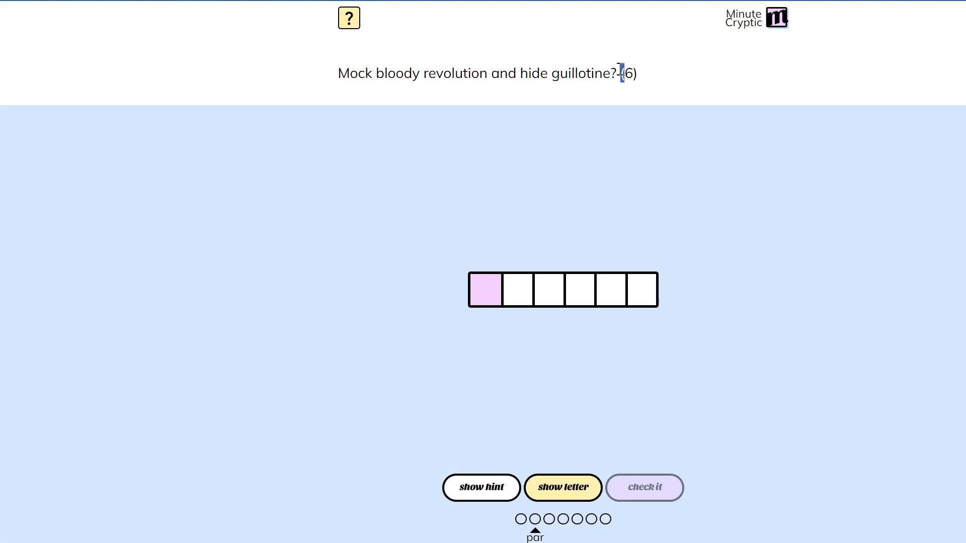
pyautogui.moveTo(624, 72); pyautogui.dragTo(614, 70)
pyautogui.click(629, 185)
pyautogui.moveTo(396, 73); pyautogui.dragTo(443, 73)
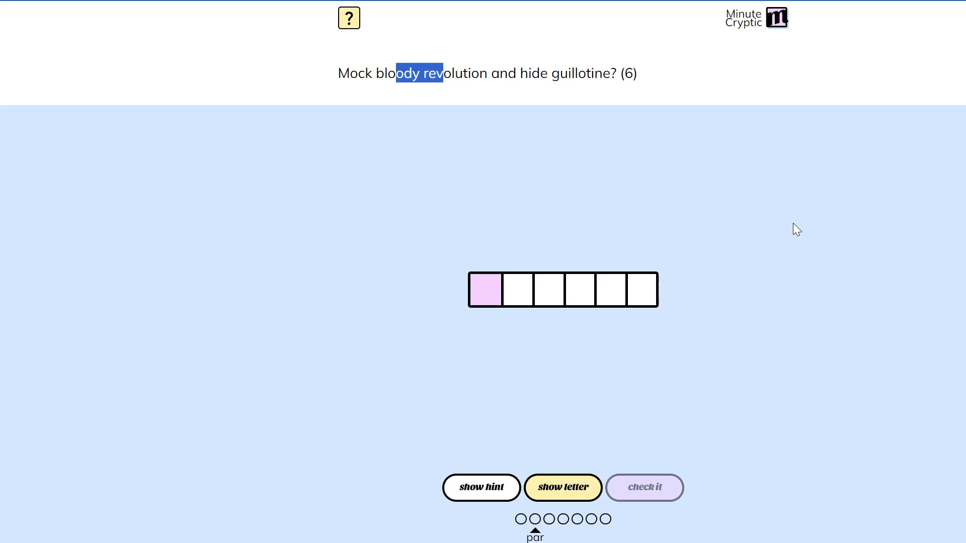
pyautogui.click(792, 223)
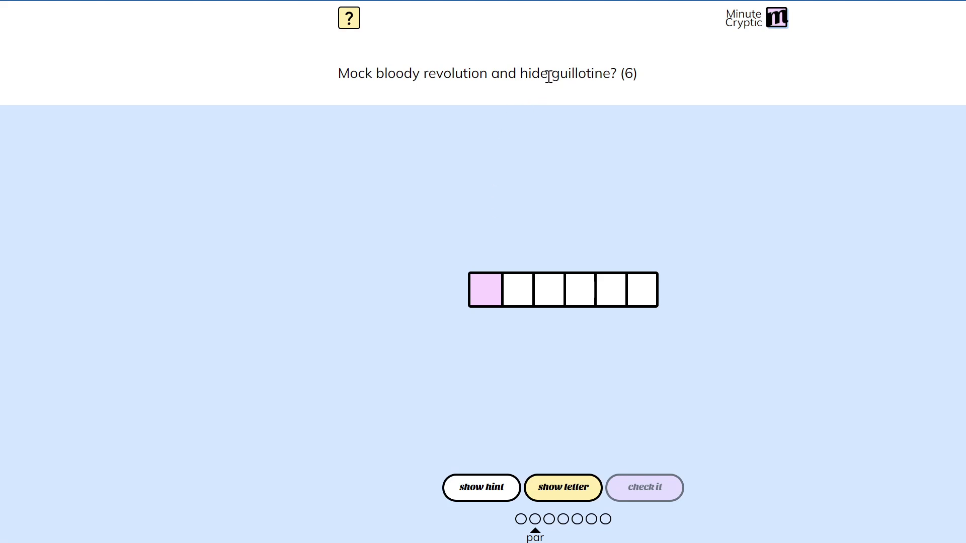
pyautogui.moveTo(550, 76)
pyautogui.mouseDown()
pyautogui.moveTo(610, 51)
pyautogui.moveTo(600, 72)
pyautogui.moveTo(551, 73)
pyautogui.mouseUp()
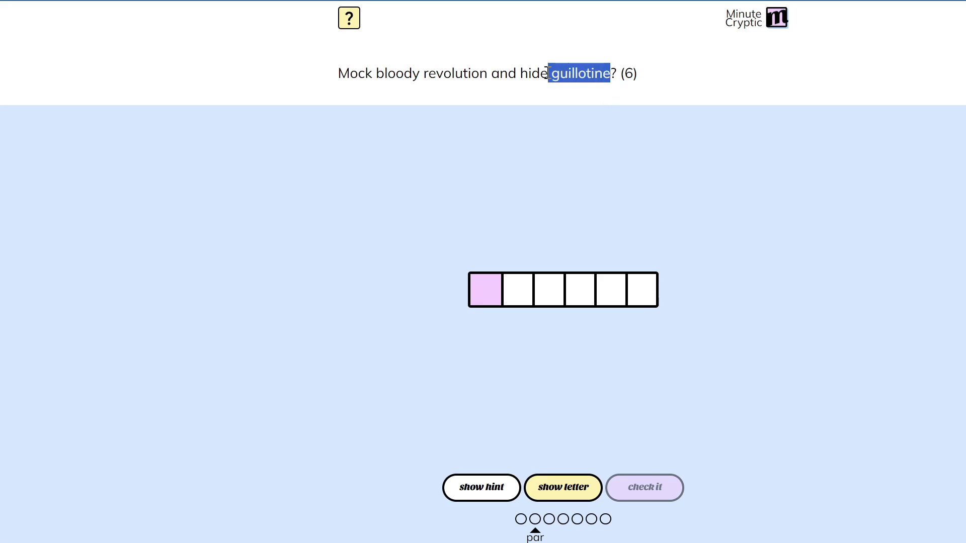
pyautogui.click(511, 209)
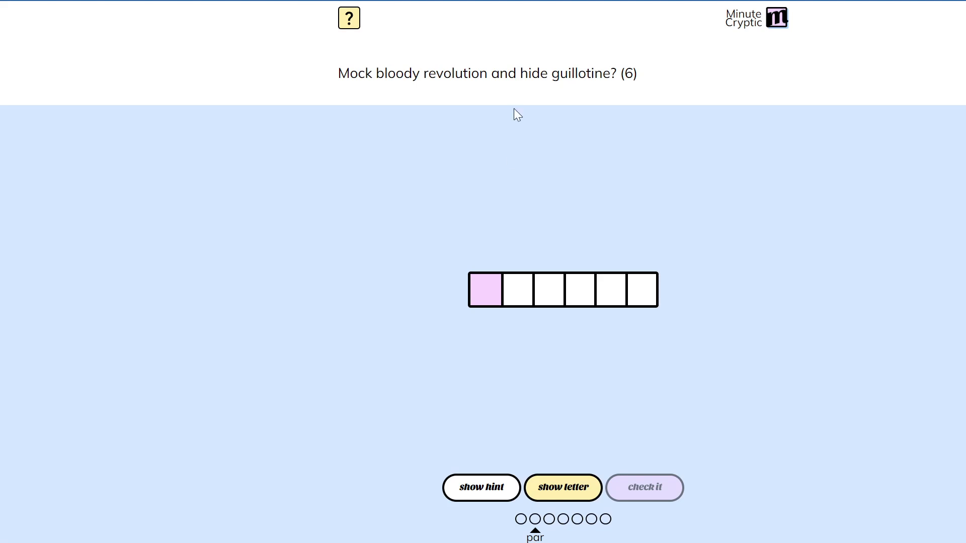
pyautogui.moveTo(548, 72); pyautogui.dragTo(332, 75)
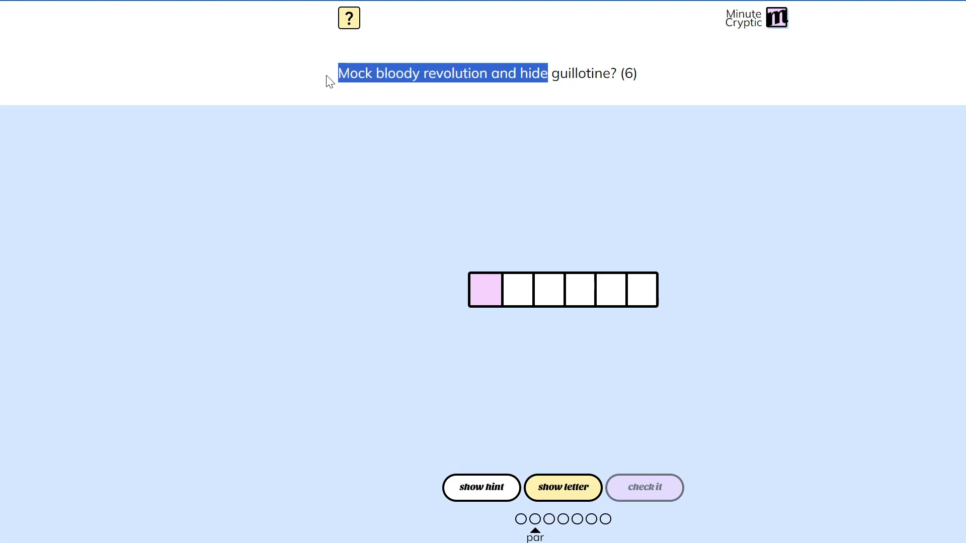
pyautogui.click(397, 214)
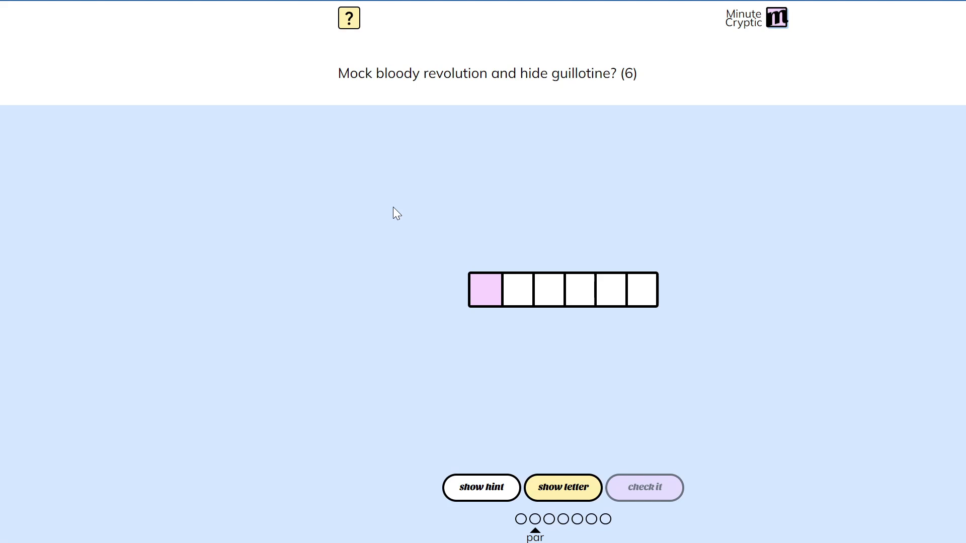
pyautogui.doubleClick(536, 69)
pyautogui.click(551, 110)
# Use a hint to reveal the R in the third answer square
pyautogui.click(550, 492)
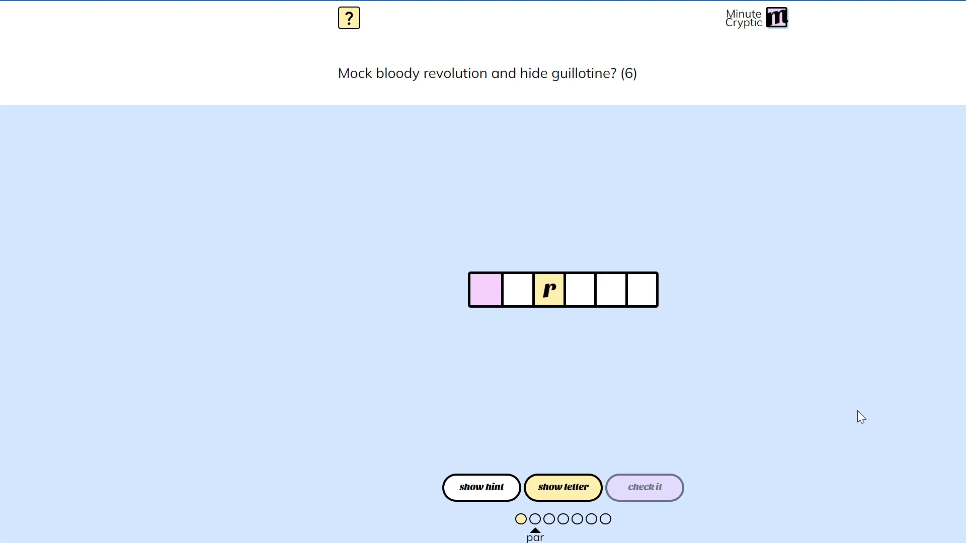
# Use a second hint to reveal the D in the fifth answer square
pyautogui.click(584, 487)
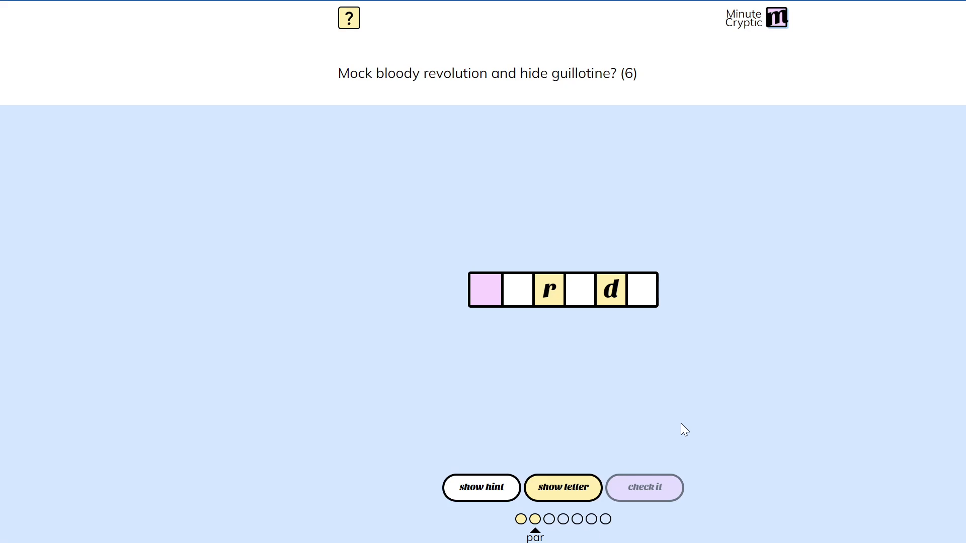
pyautogui.write('parrd')
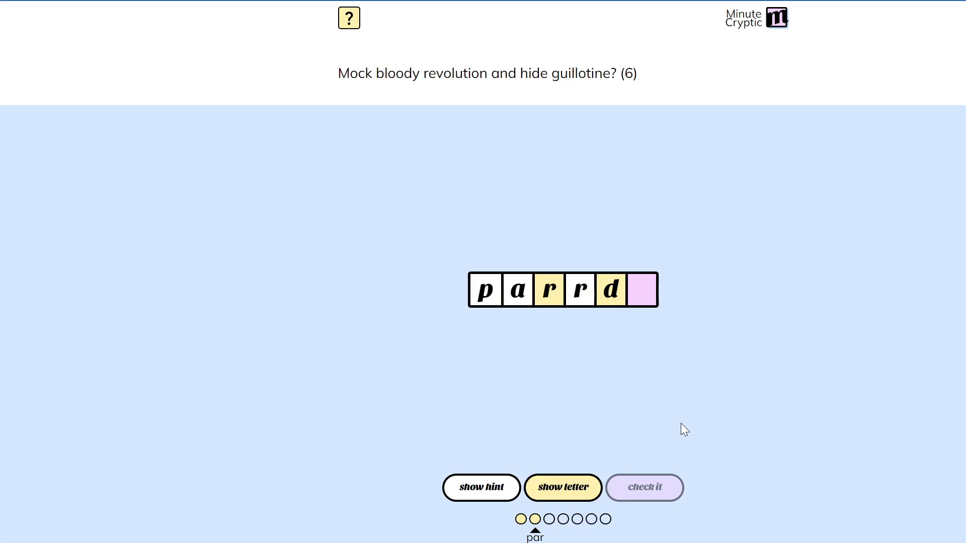
pyautogui.write('a')
# Submit PARADE, dismiss the 'keep trying' message, clear it and reveal the first letter D
pyautogui.press('BackSpace')
pyautogui.press('BackSpace')
pyautogui.press('BackSpace')
pyautogui.write('ar')
pyautogui.press('BackSpace')
pyautogui.write('ade')
pyautogui.press('Return')
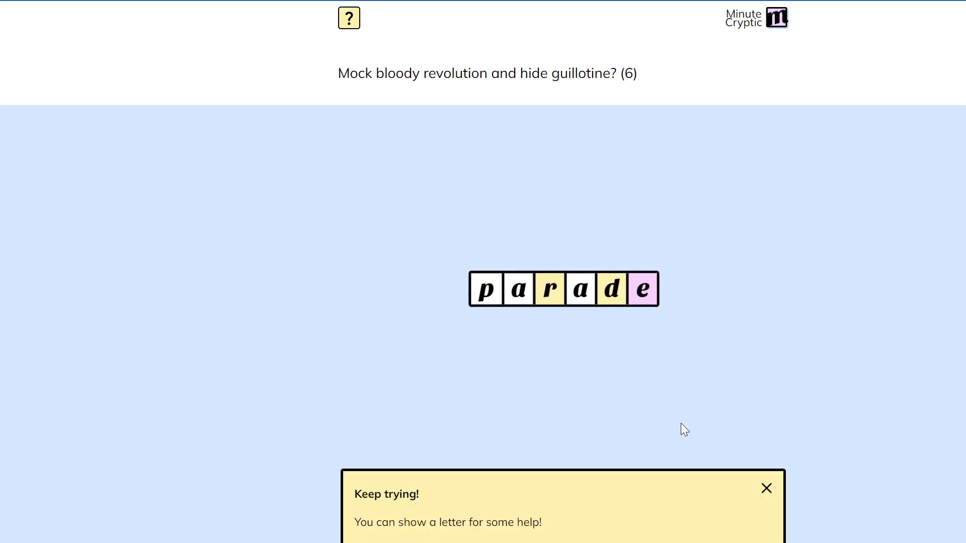
pyautogui.click(767, 488)
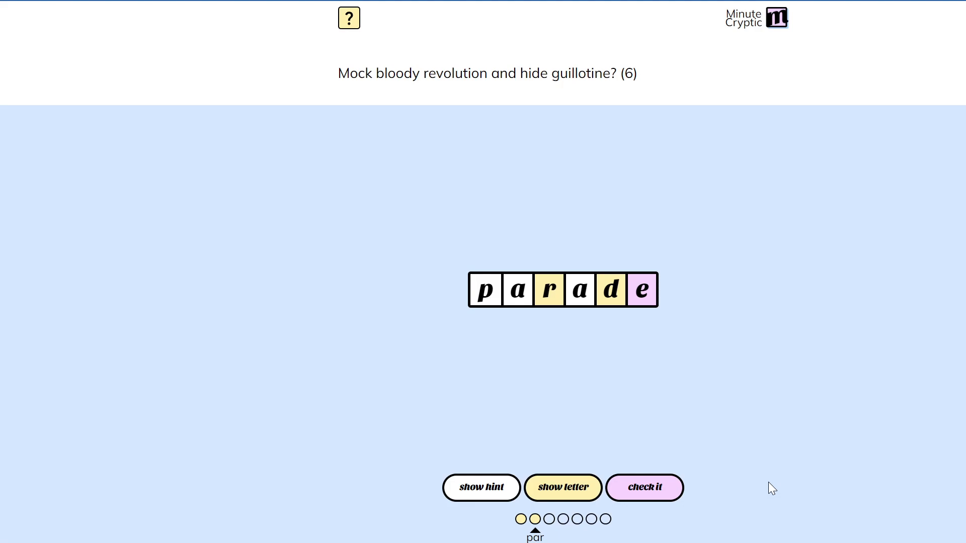
pyautogui.press('BackSpace')
pyautogui.press('BackSpace')
pyautogui.press('BackSpace')
pyautogui.press('BackSpace')
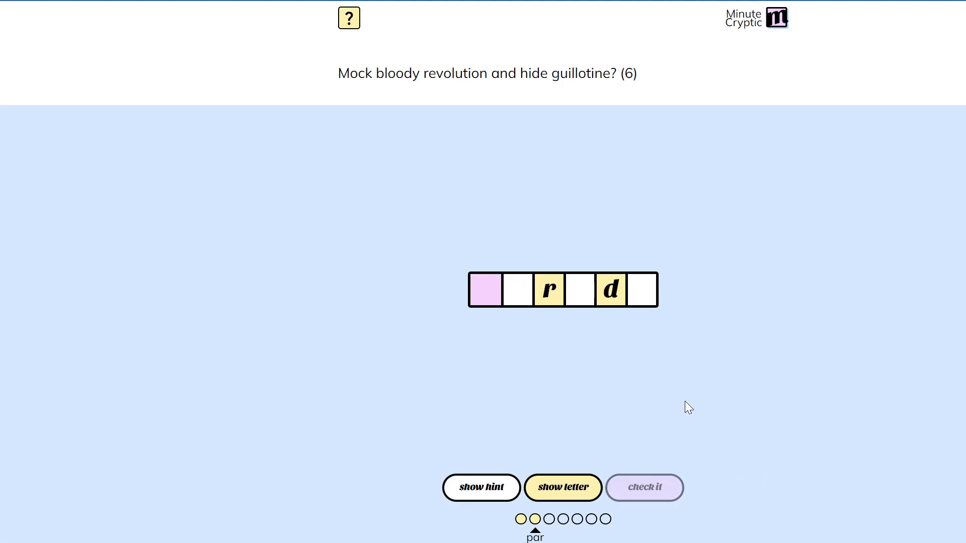
pyautogui.click(563, 488)
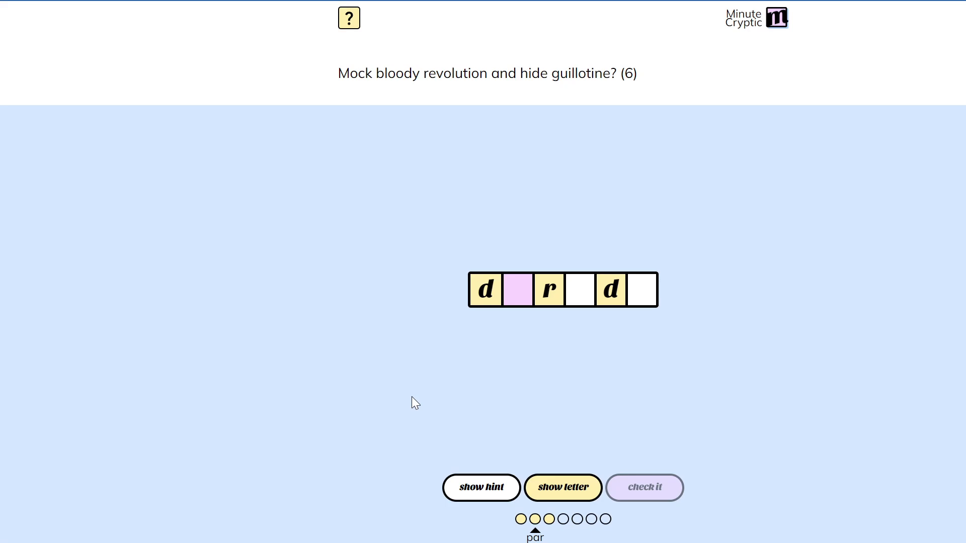
pyautogui.write('erid')
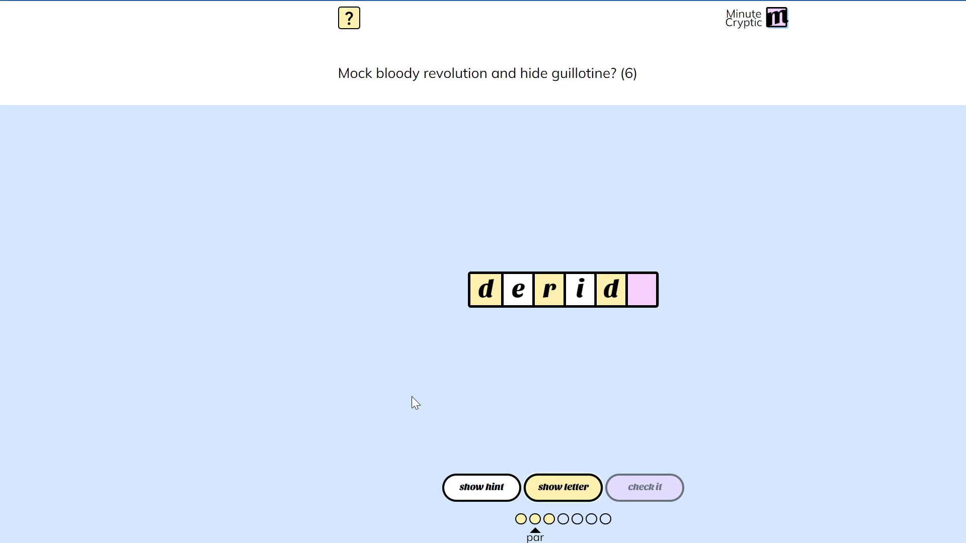
pyautogui.write('e')
# Confirm DERIDE as the answer, getting 'You got it!' at 1 over par
pyautogui.press('Return')
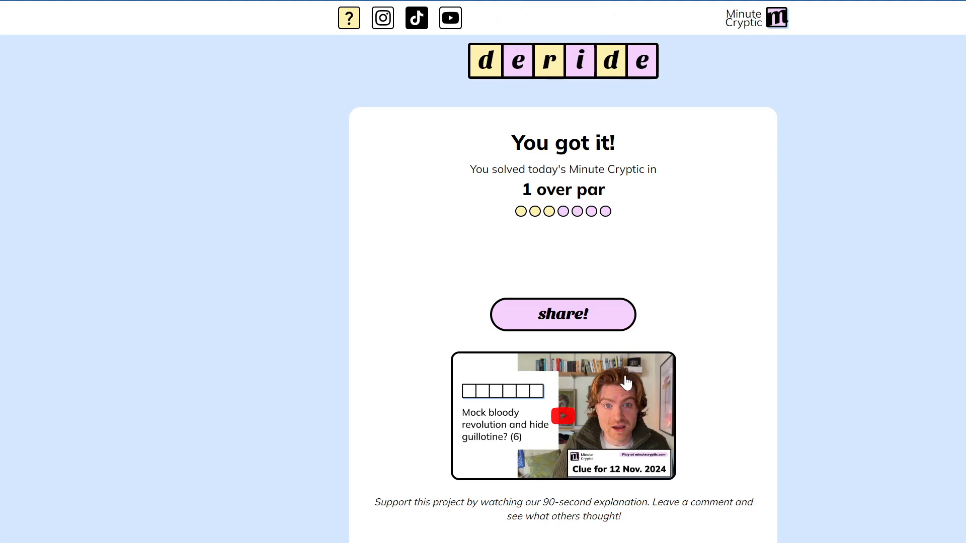
pyautogui.scroll(2, 626, 384)
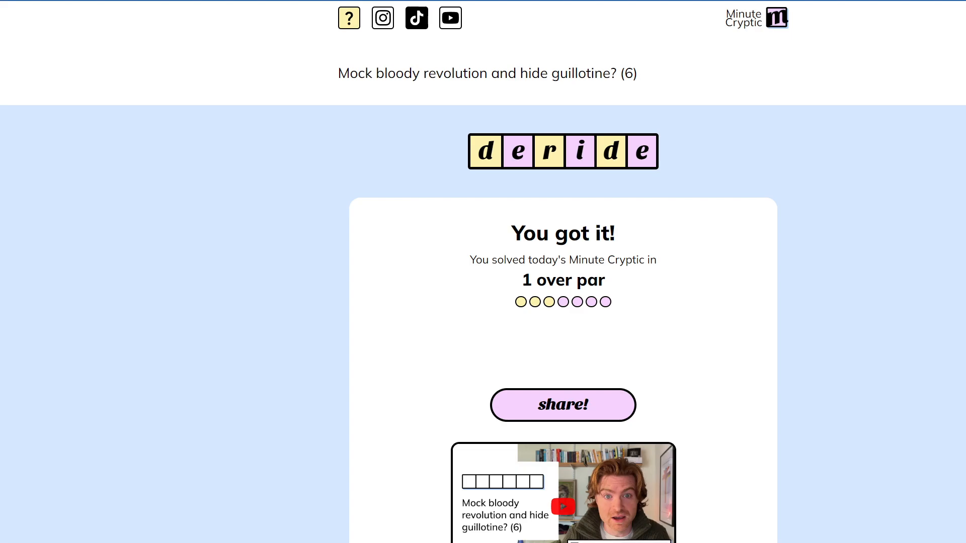
# Highlight 'guillotine' (and briefly 'hide') in the clue several times while discussing the wordplay
pyautogui.moveTo(551, 74); pyautogui.dragTo(613, 73)
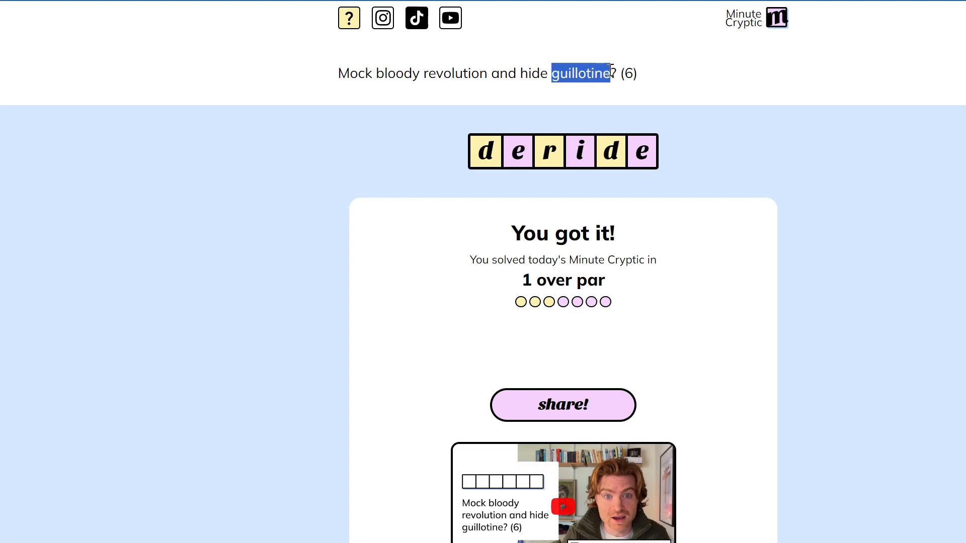
pyautogui.moveTo(548, 73); pyautogui.dragTo(519, 73)
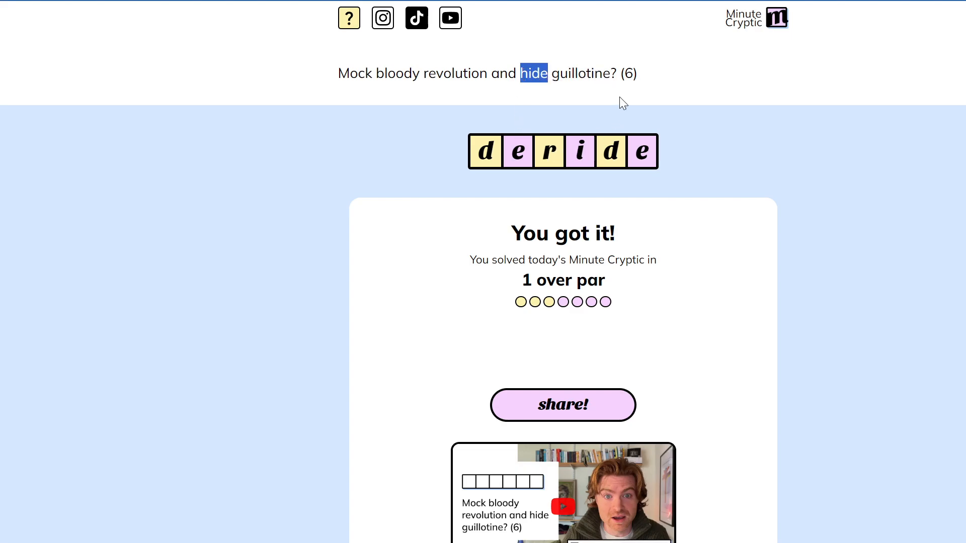
pyautogui.click(586, 98)
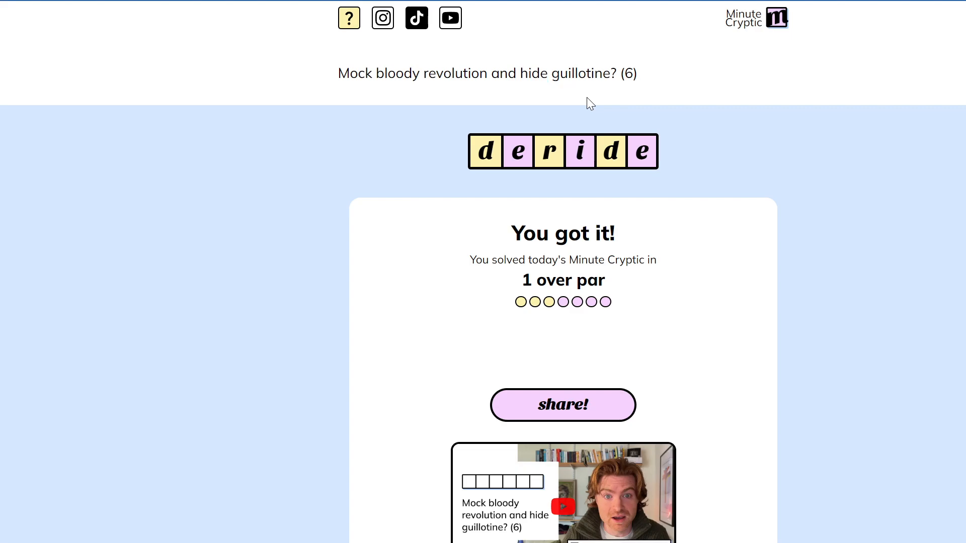
pyautogui.doubleClick(588, 72)
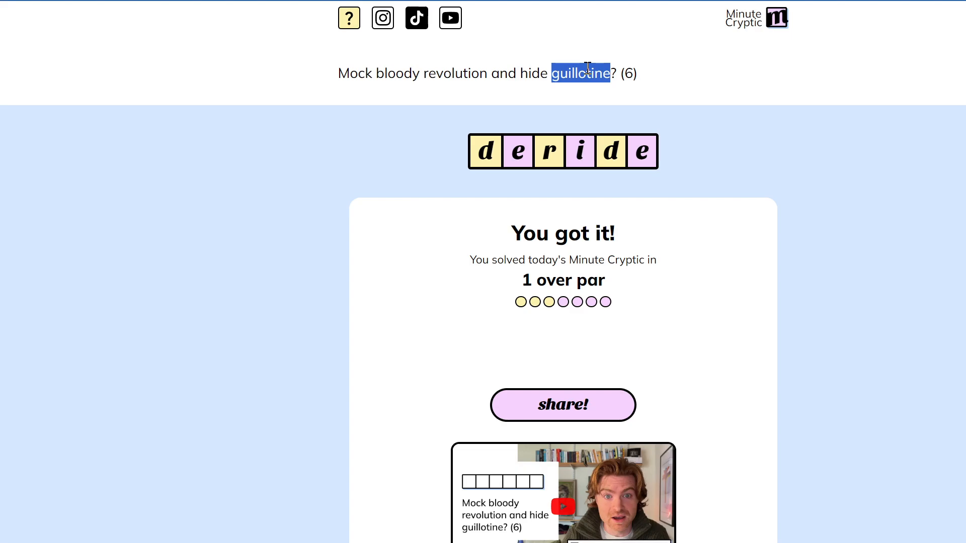
pyautogui.click(588, 69)
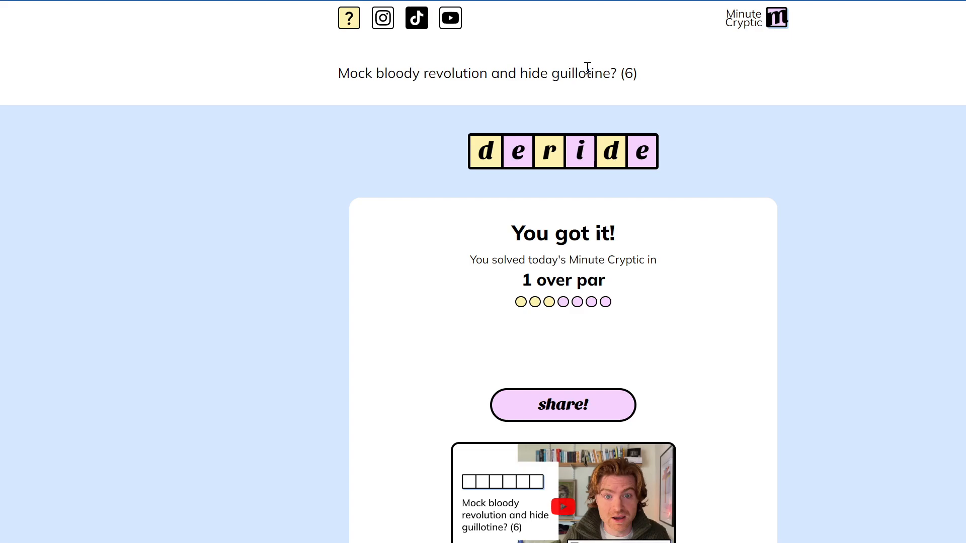
pyautogui.moveTo(552, 72); pyautogui.dragTo(614, 80)
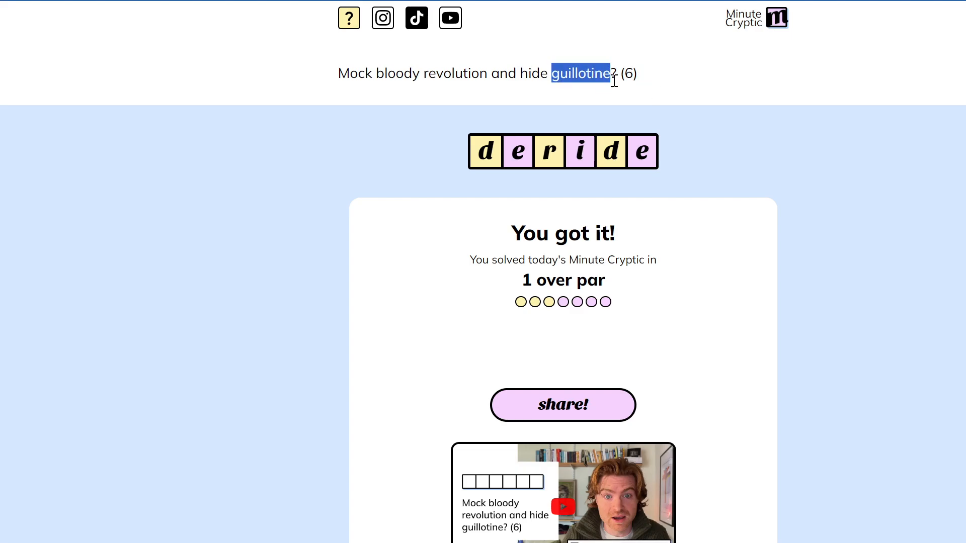
pyautogui.click(678, 94)
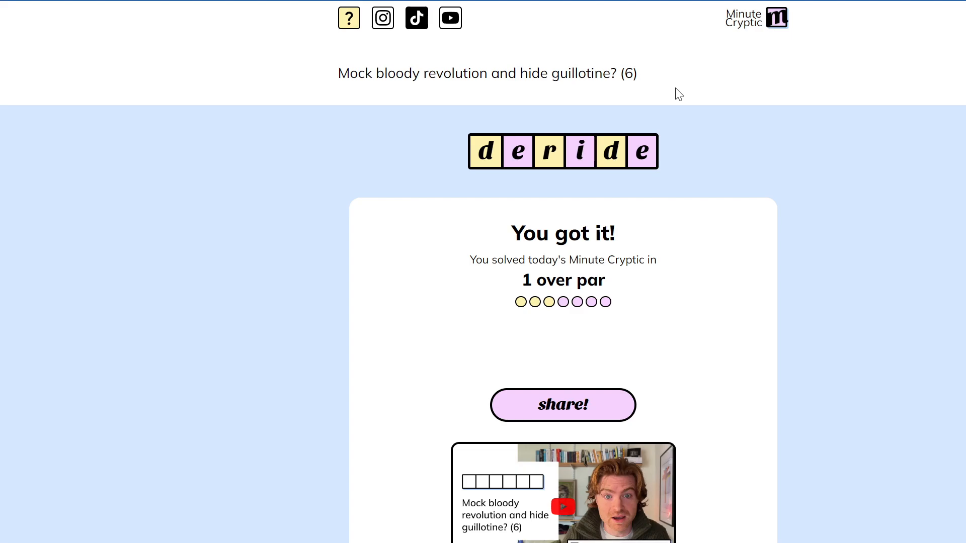
pyautogui.doubleClick(582, 78)
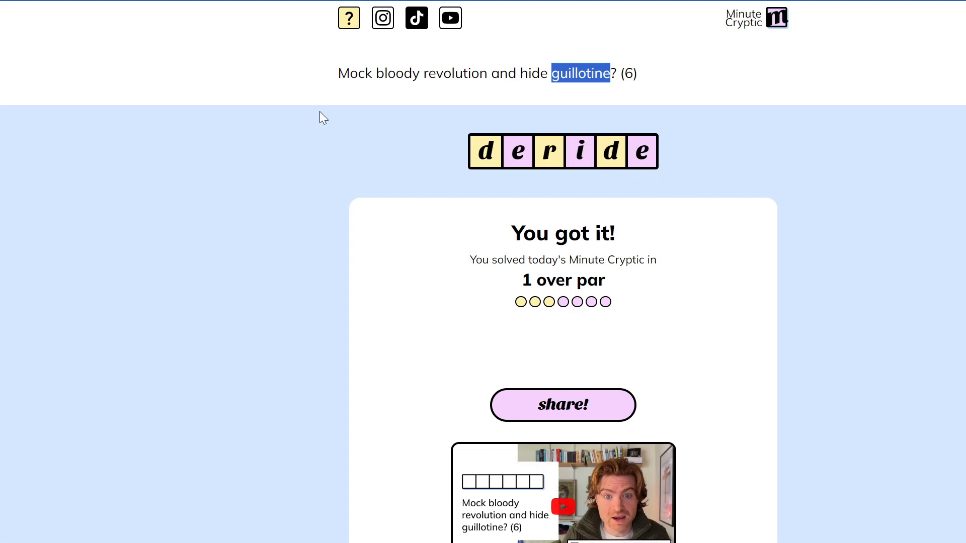
# Highlight 'Mock', then 'bloody revolution', ending with 'bloody' selected in the clue
pyautogui.doubleClick(358, 73)
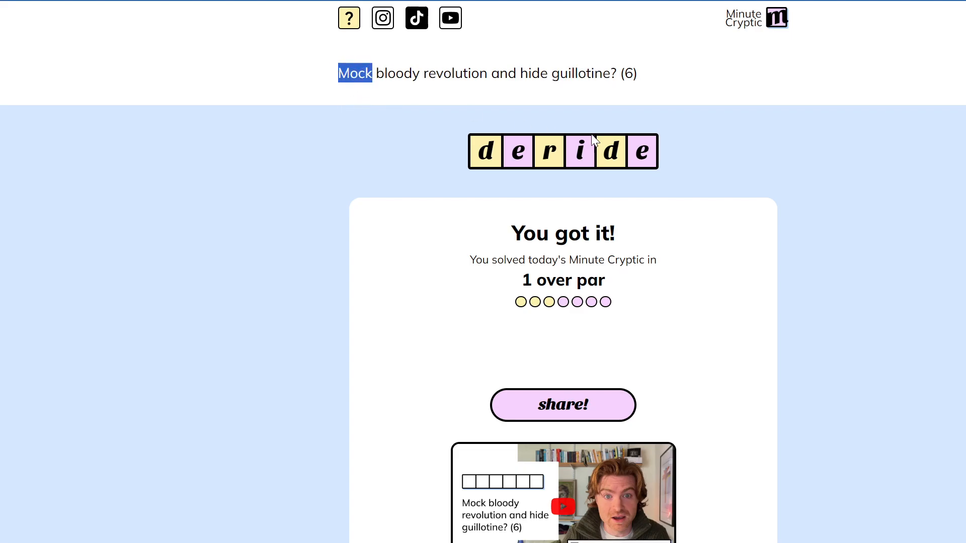
pyautogui.click(698, 149)
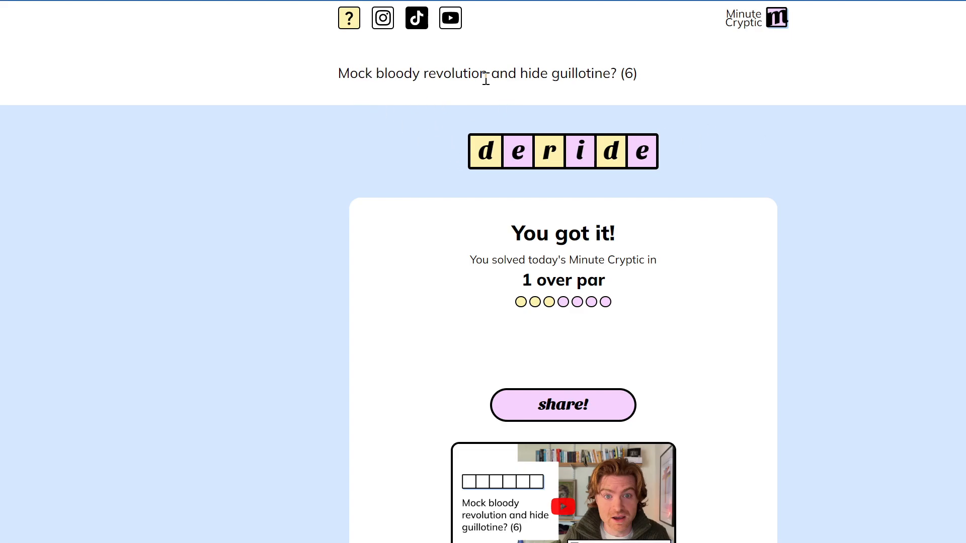
pyautogui.moveTo(487, 72); pyautogui.dragTo(376, 71)
pyautogui.click(357, 118)
pyautogui.doubleClick(381, 72)
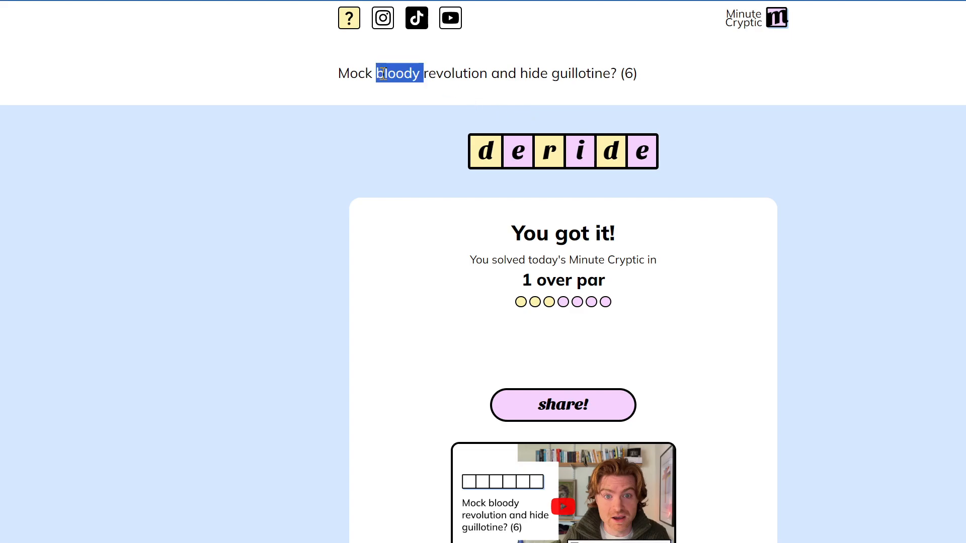